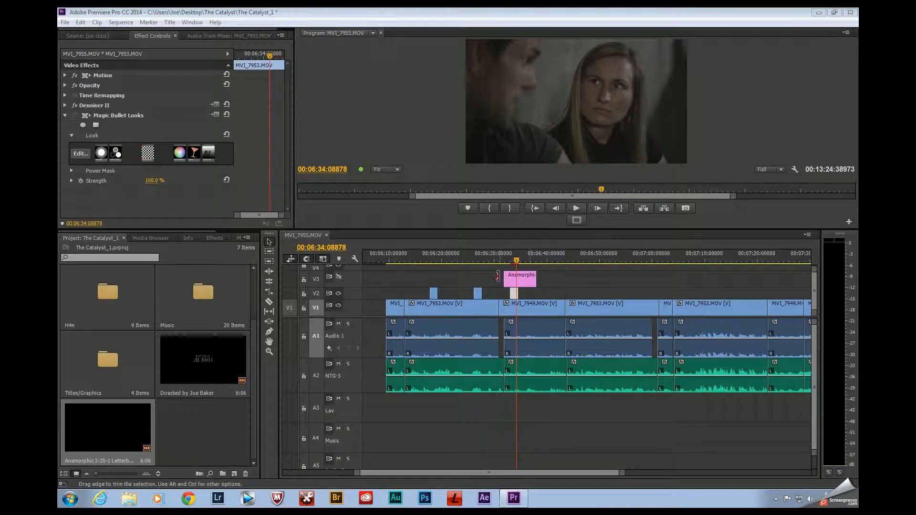
Enable the Magic Bullet Looks effect on the selected MVI_7953.MOV clip and open its look editor.
left_click_drag(468, 230, 468, 222)
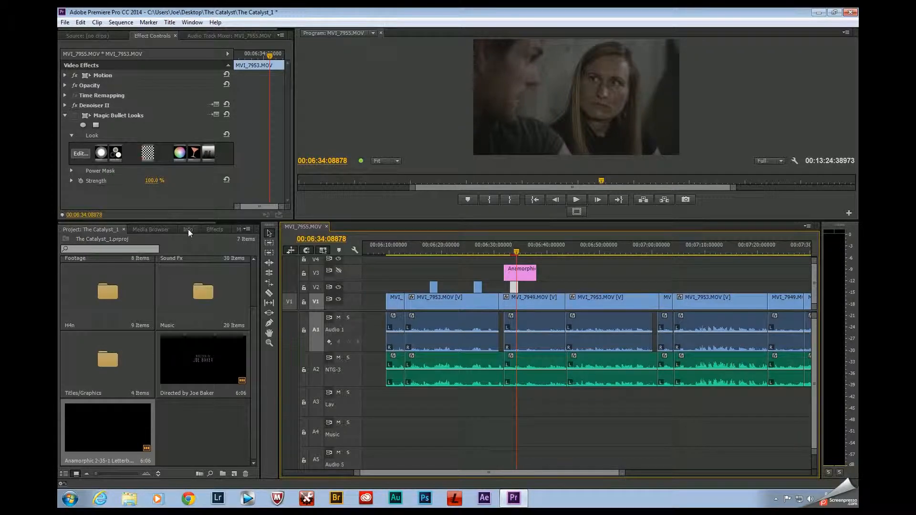
left_click(73, 116)
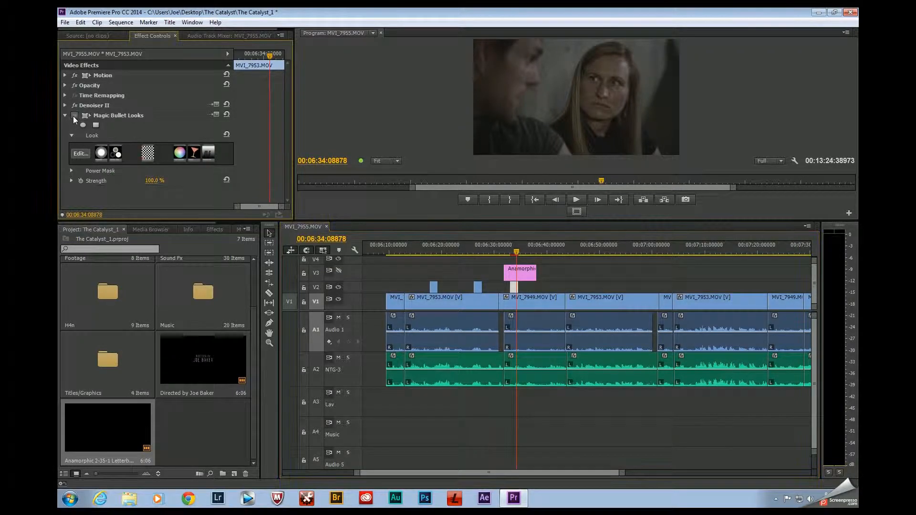
left_click(80, 153)
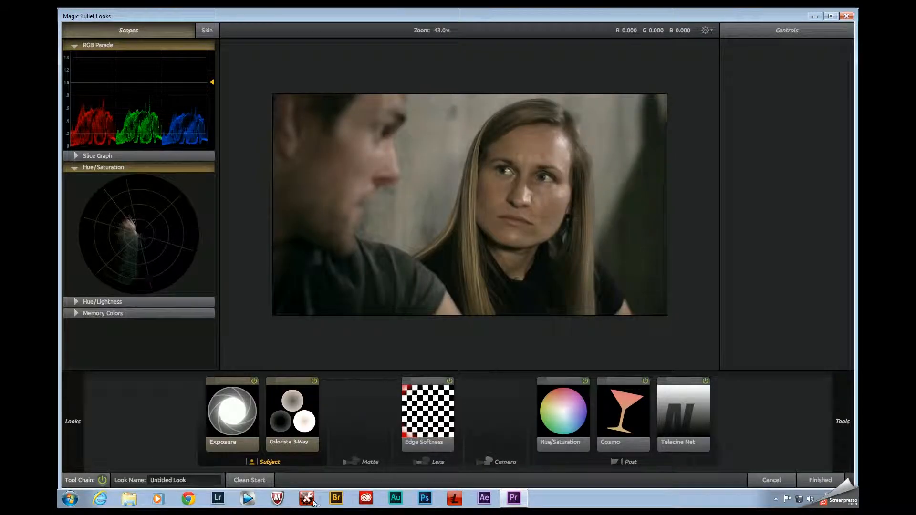
Remove the Colorista 3-Way, Edge Softness, Hue/Saturation, Cosmo, Telecine Net and Exposure tools to empty the look's tool chain.
left_click(296, 408)
key("Delete")
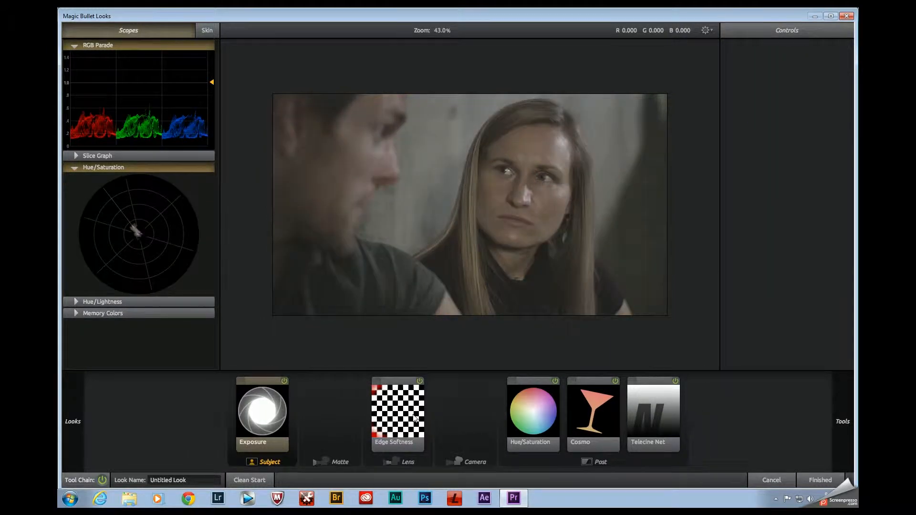
left_click(403, 410)
key("Delete")
left_click(535, 428)
key("Delete")
left_click(580, 425)
key("Delete")
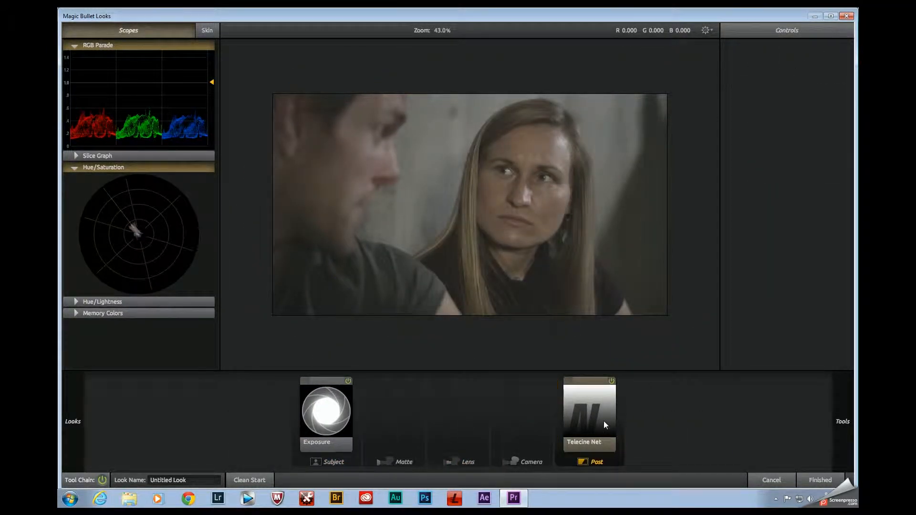
left_click(603, 421)
key("Delete")
left_click(345, 414)
key("Delete")
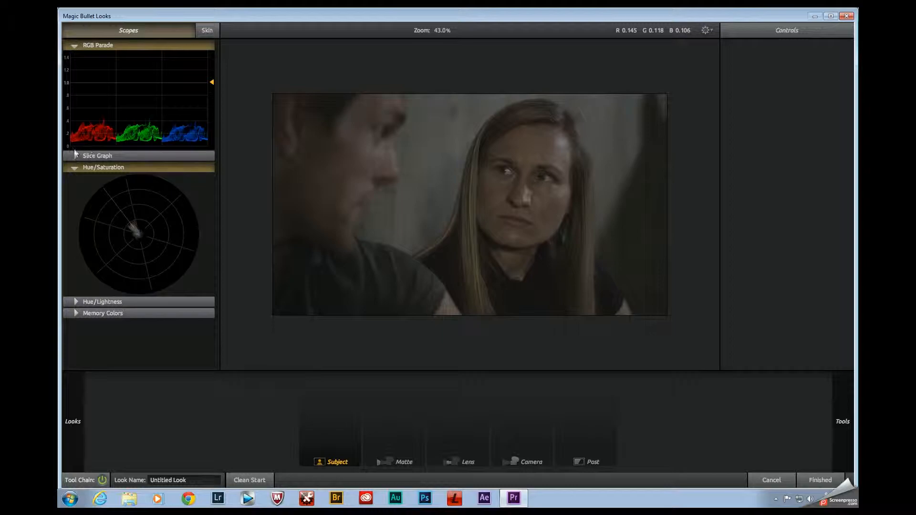
Add an Exposure tool to the Matte stage of the tool chain.
mouse_move(857, 455)
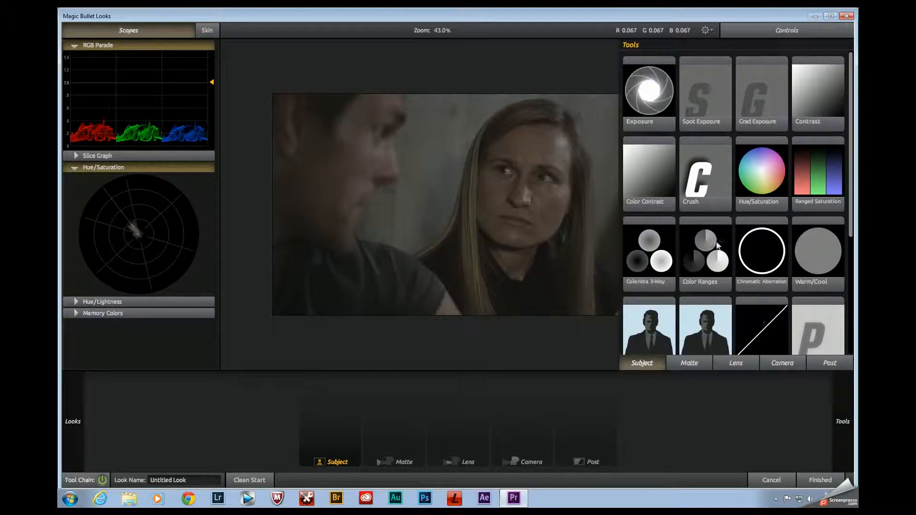
left_click_drag(649, 93, 334, 437)
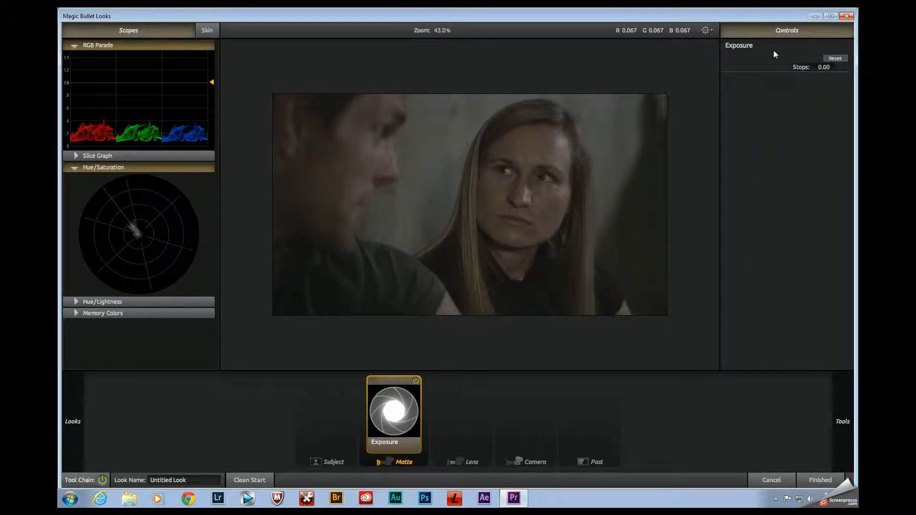
left_click_drag(829, 67, 744, 67)
left_click_drag(824, 67, 792, 67)
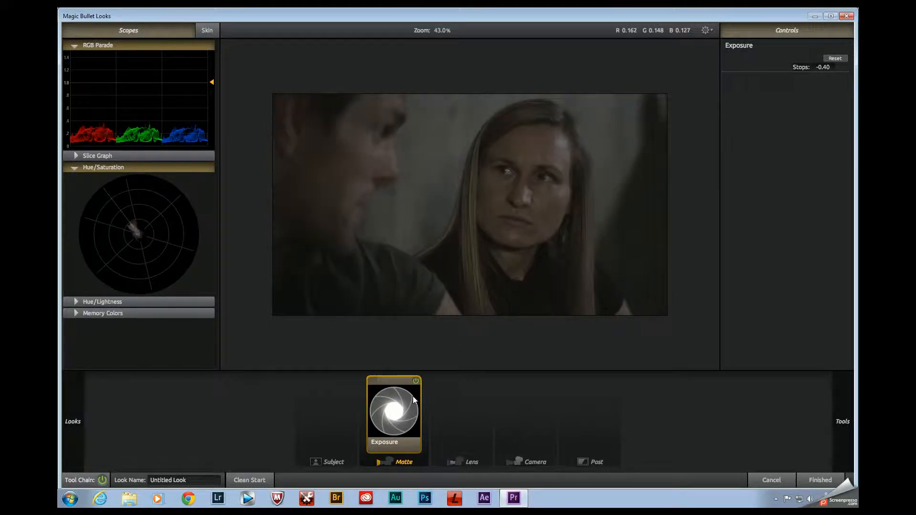
left_click(838, 57)
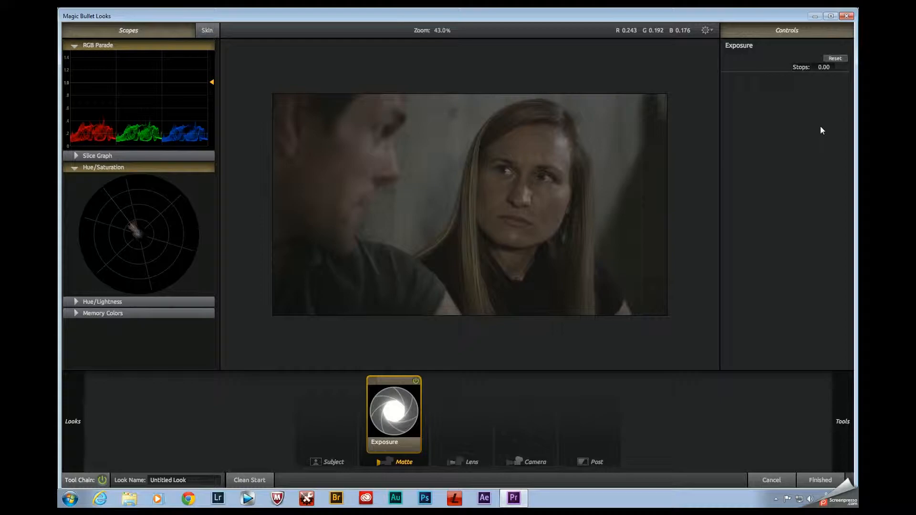
Set the exposure to +0.40 stops, raise it further to +1.30, and compare the image with and without the tool chain.
left_click(823, 67)
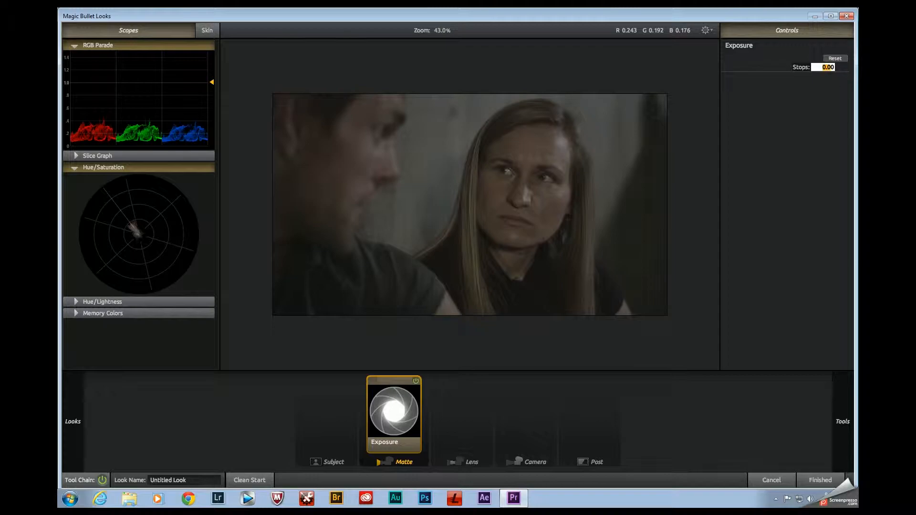
type("0.4")
key("Return")
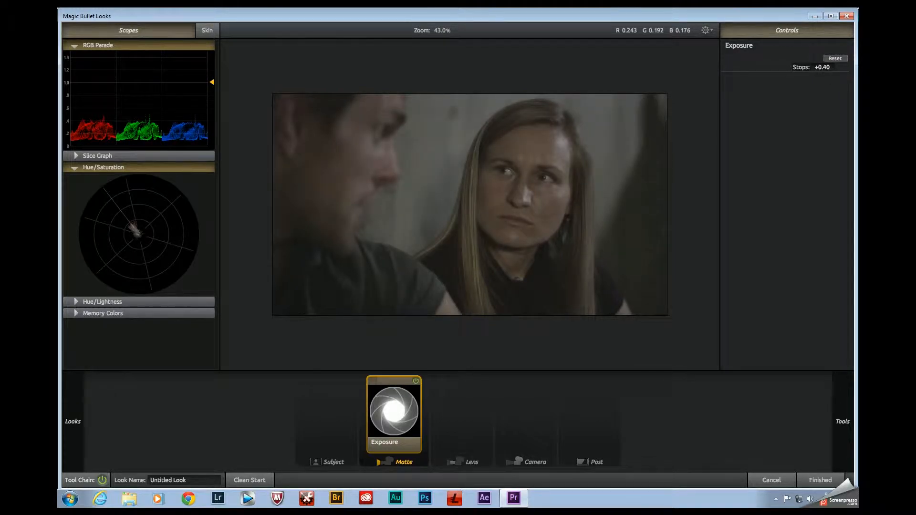
left_click_drag(823, 66, 865, 67)
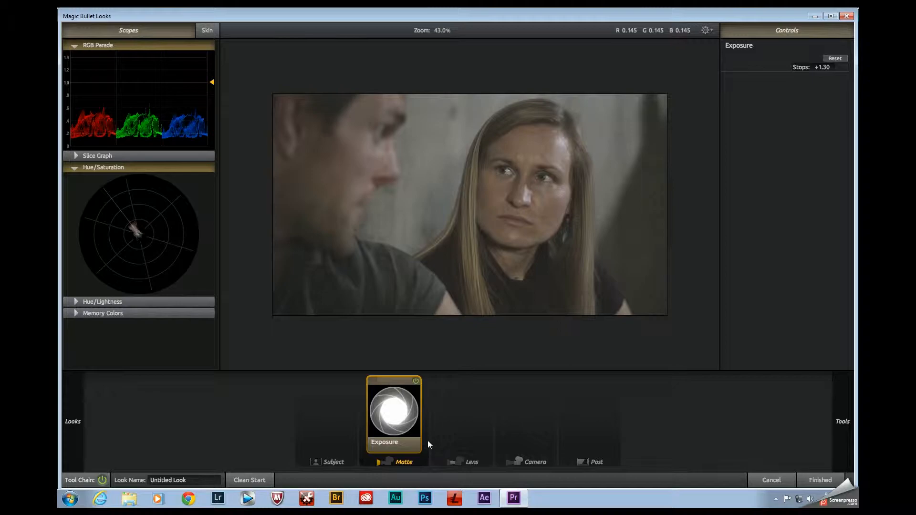
key("backslash")
key("backslash")
key("backslash")
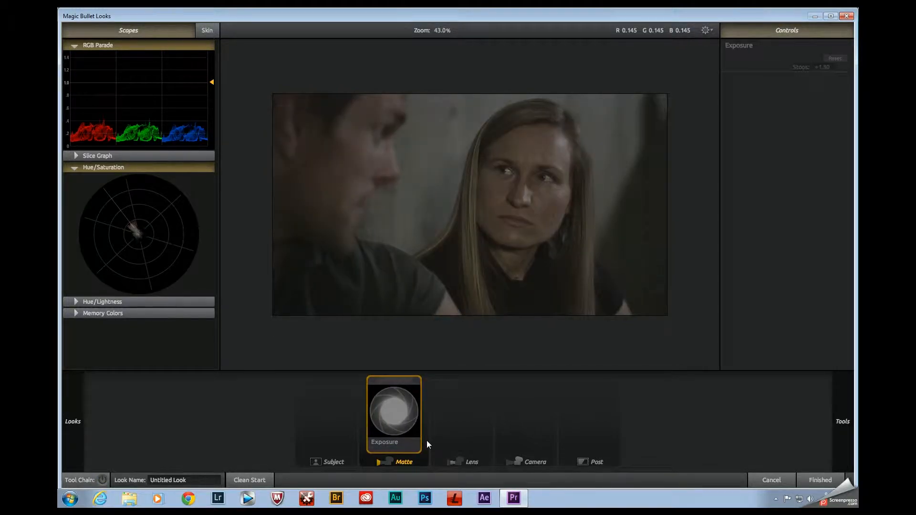
key("backslash")
Add a Colorista 3-Way tool to the Subject stage and move the Exposure tool in front of it.
mouse_move(847, 432)
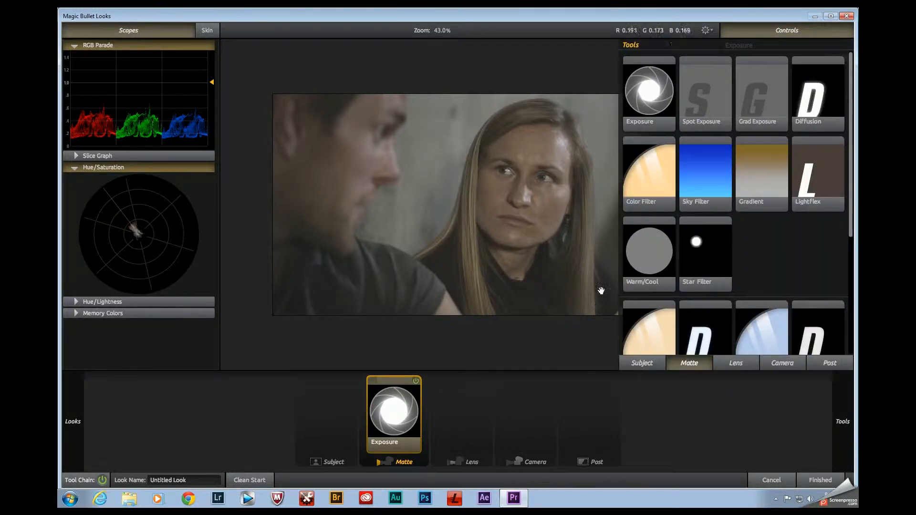
left_click(649, 366)
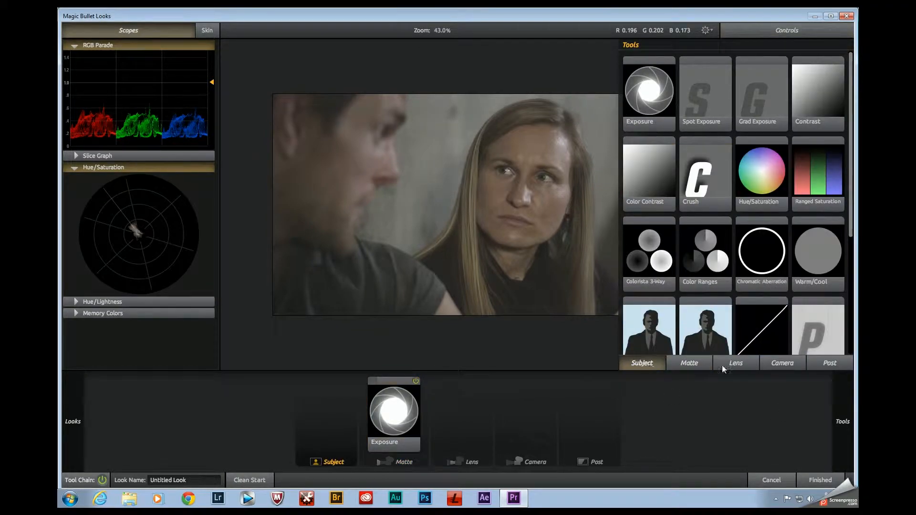
double_click(660, 260)
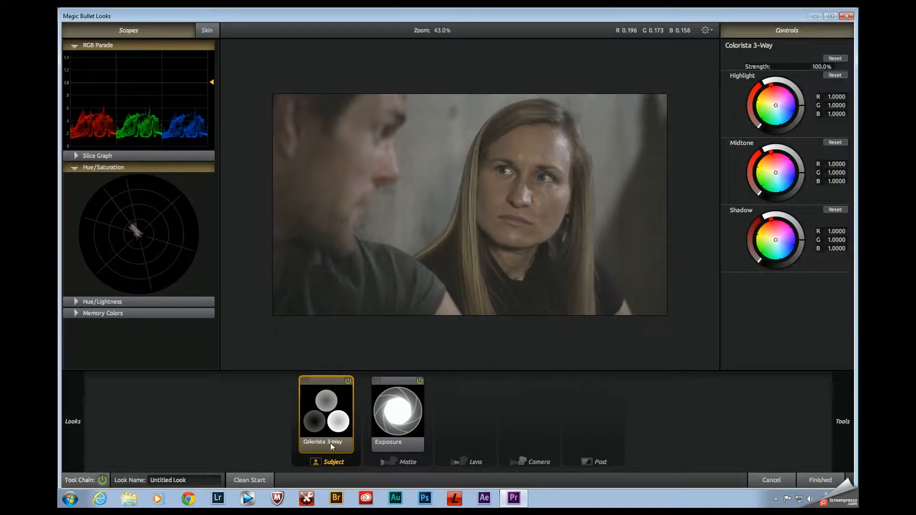
left_click_drag(313, 408, 317, 430)
left_click_drag(400, 413, 296, 411)
left_click(374, 413)
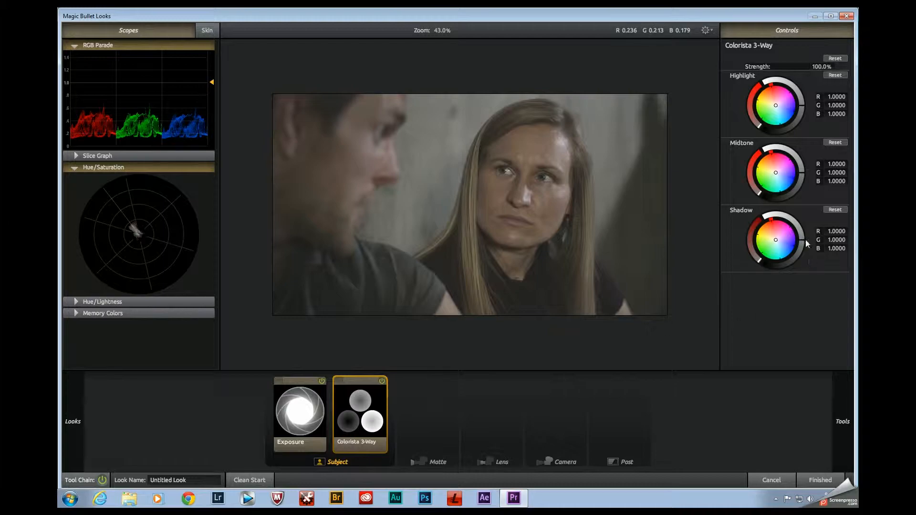
Adjust the Colorista 3-Way brightness: lower shadows to about 0.89, raise highlights to about 1.18 and midtones to about 1.28.
left_click_drag(801, 240, 802, 244)
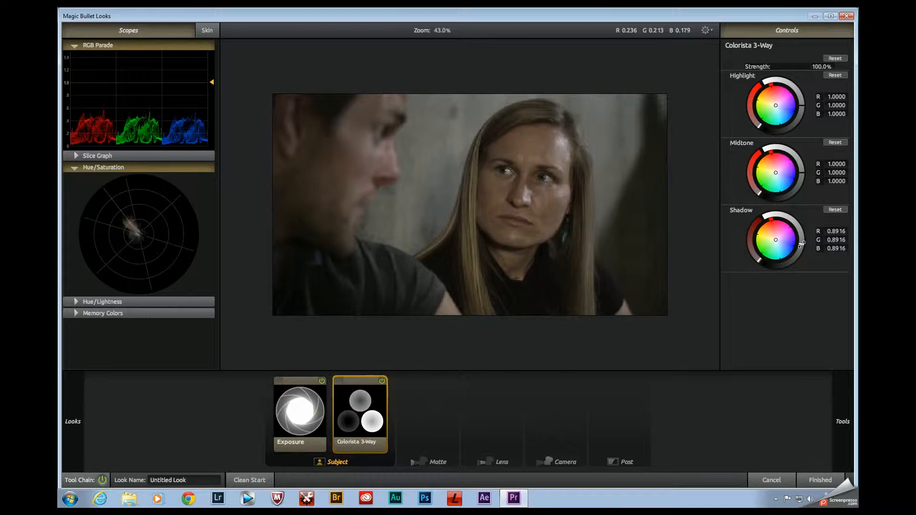
left_click_drag(803, 119, 802, 94)
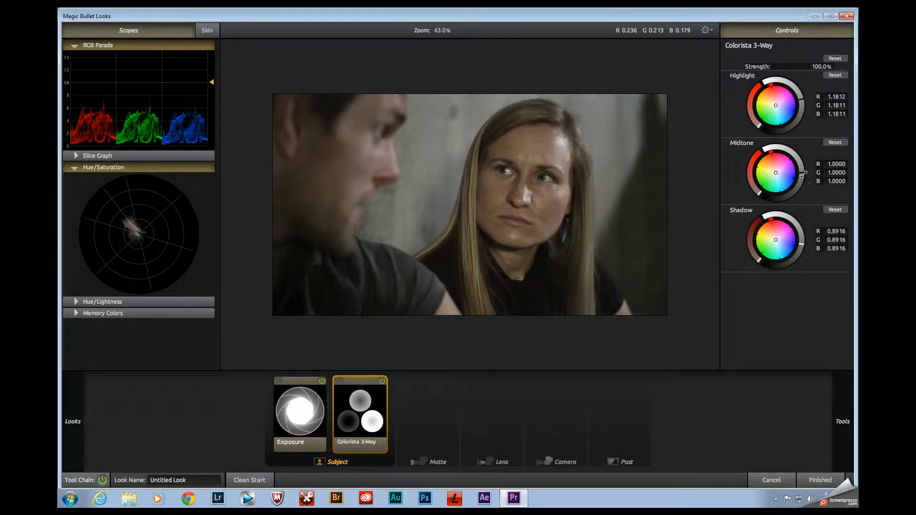
mouse_move(802, 173)
left_mouse_down()
mouse_move(802, 152)
mouse_move(801, 163)
left_mouse_up()
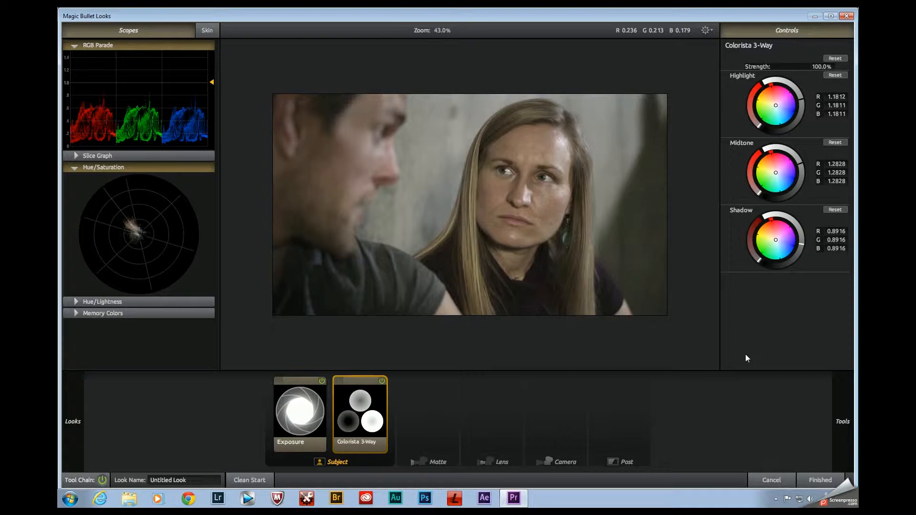
Apply the finished look to the clip and compare the picture with and without the Magic Bullet Looks effect.
left_click(815, 480)
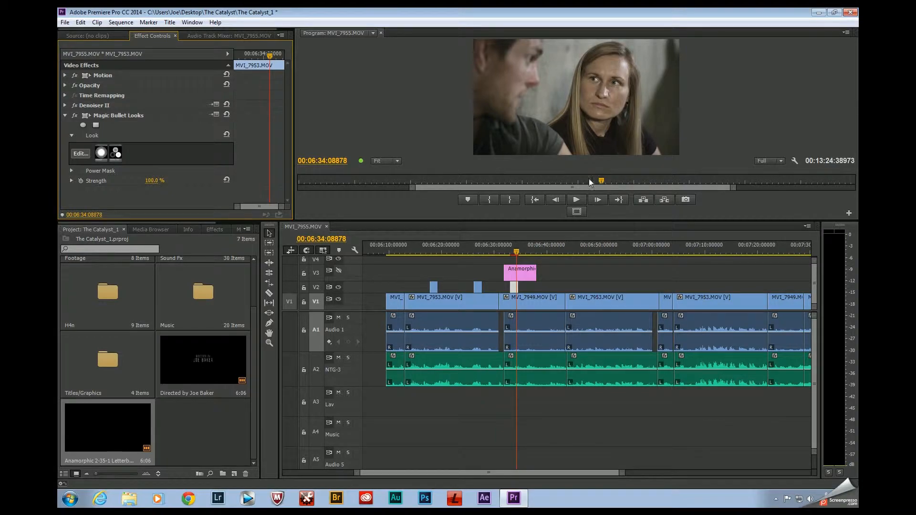
left_click(75, 116)
left_click(75, 116)
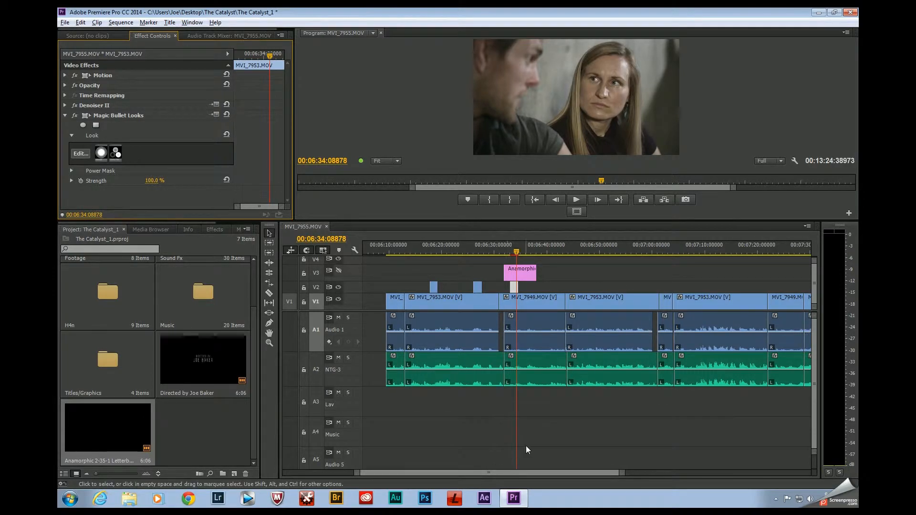
Review the active sequence's settings, including the frame size, bit depth and linear color options.
scroll(526, 445, "down", 4, "alt")
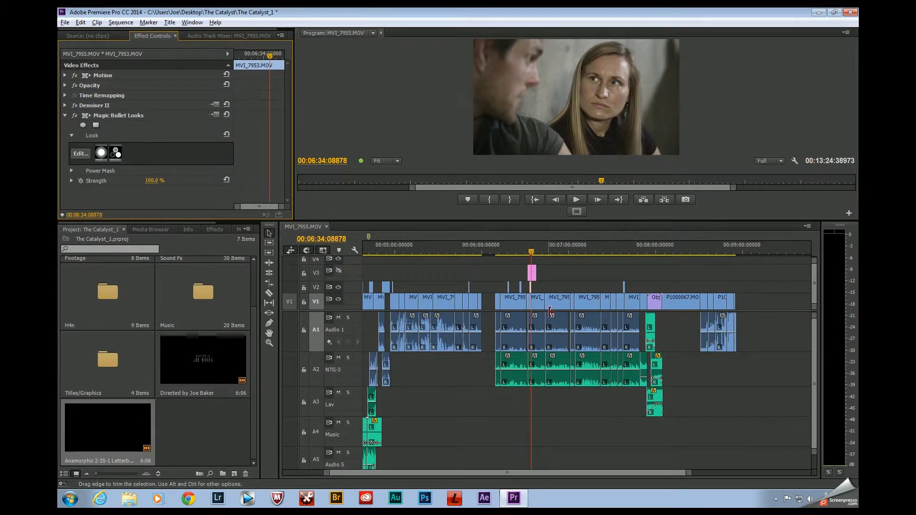
scroll(593, 436, "up", 4, "alt")
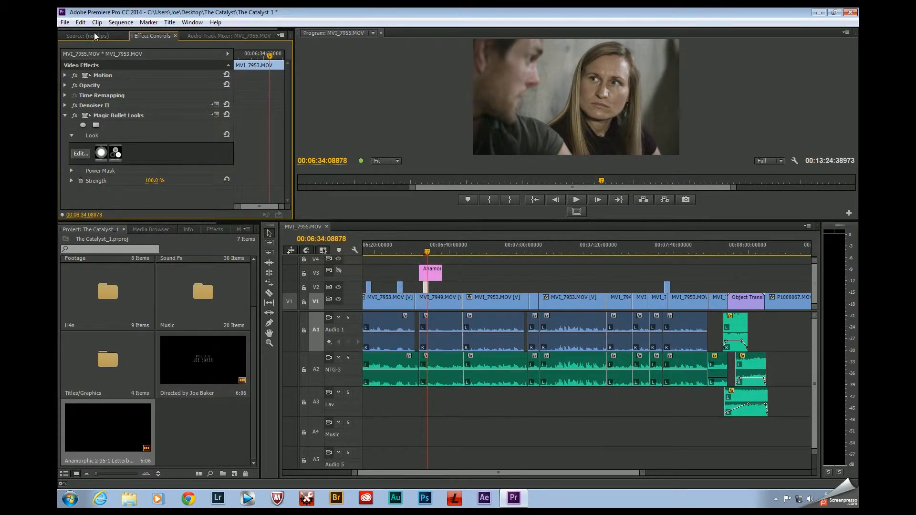
left_click(121, 22)
left_click(143, 36)
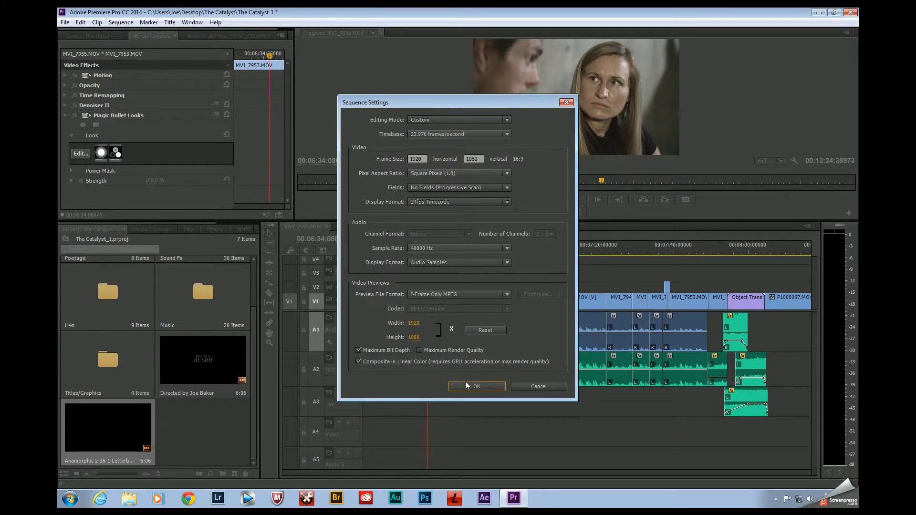
left_click(477, 387)
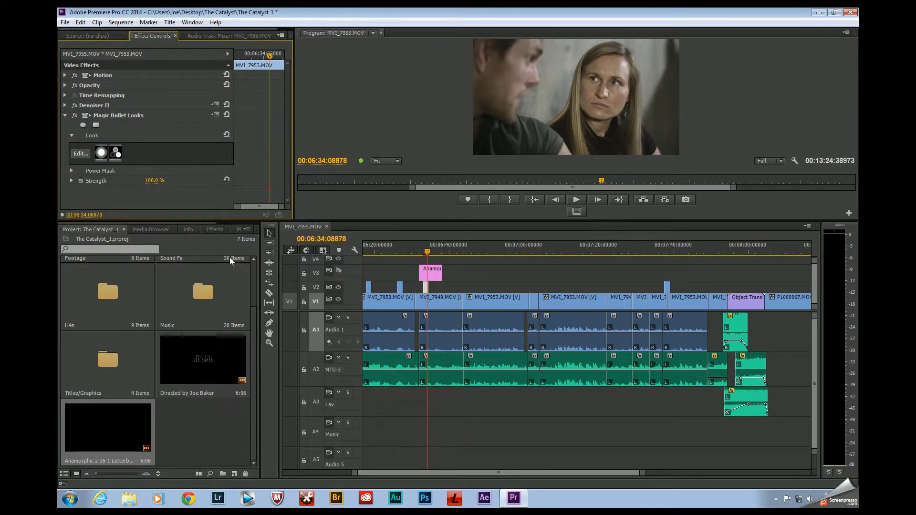
Look through the effects in the Red Giant Color Suite folder and return to the project bins.
left_click(215, 230)
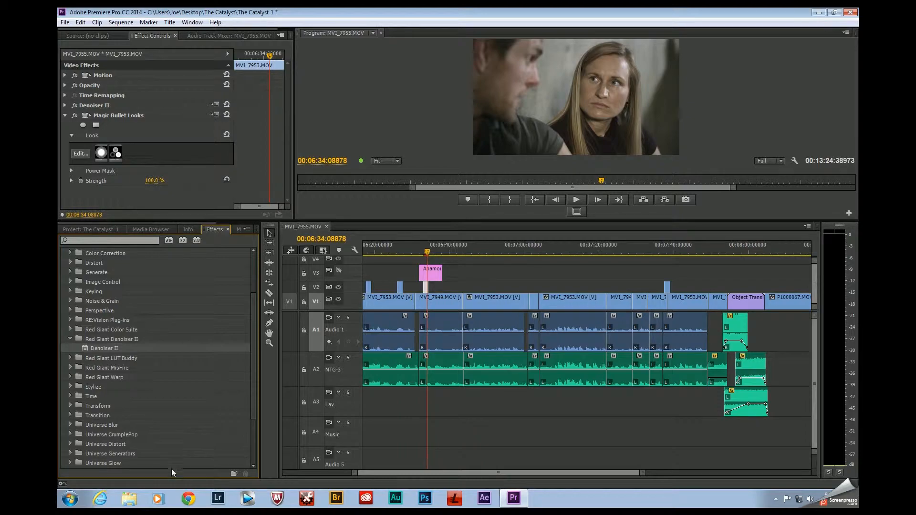
left_click(70, 340)
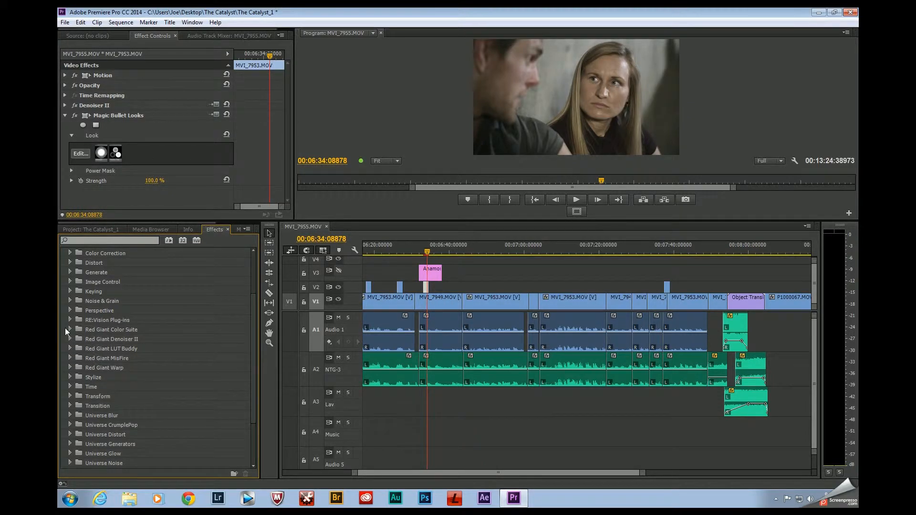
left_click(70, 328)
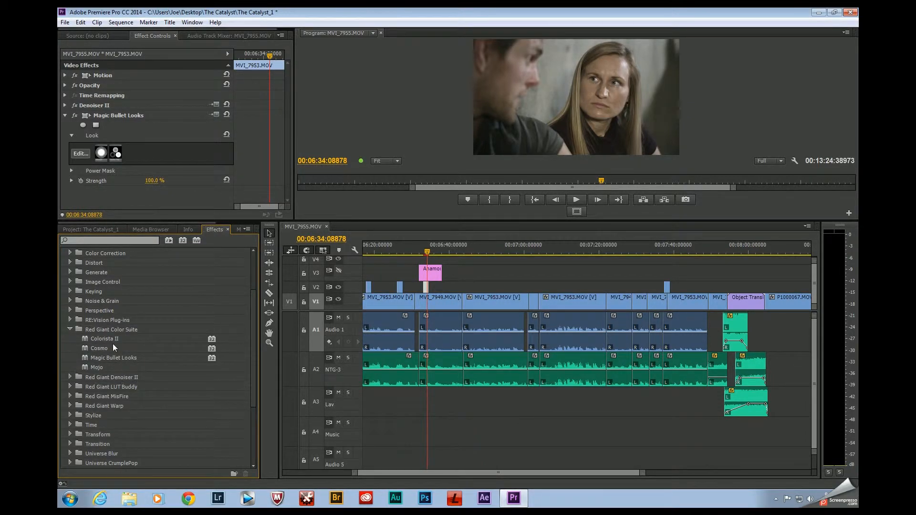
left_click(96, 228)
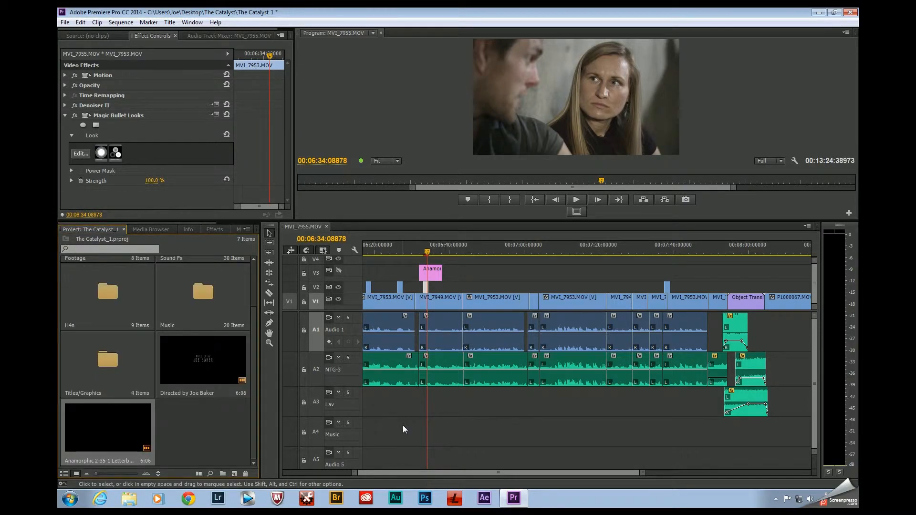